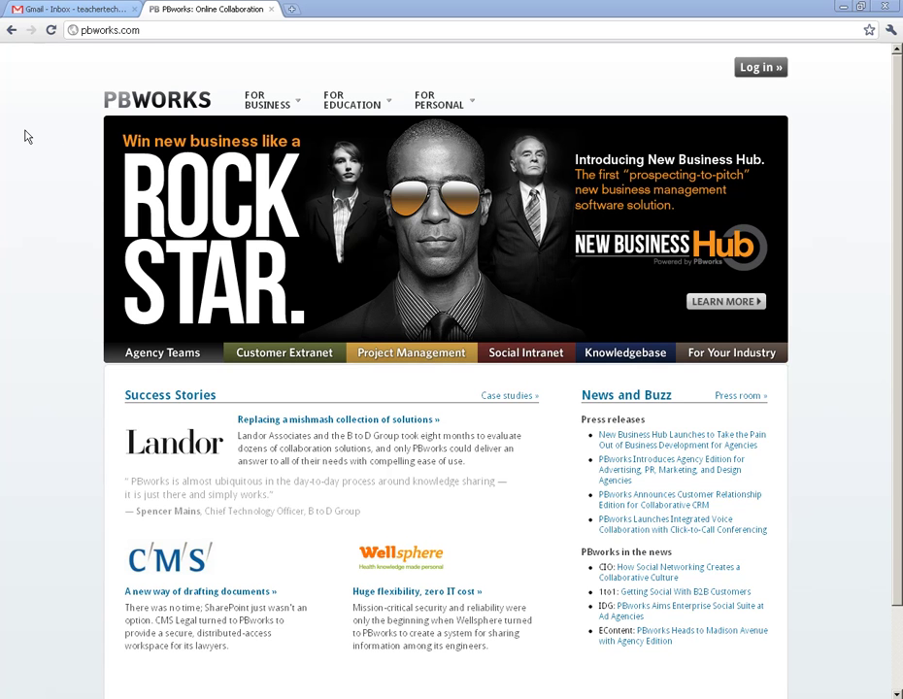
Show the FOR EDUCATION dropdown on the pbworks.com home page.
mouse_move(351, 103)
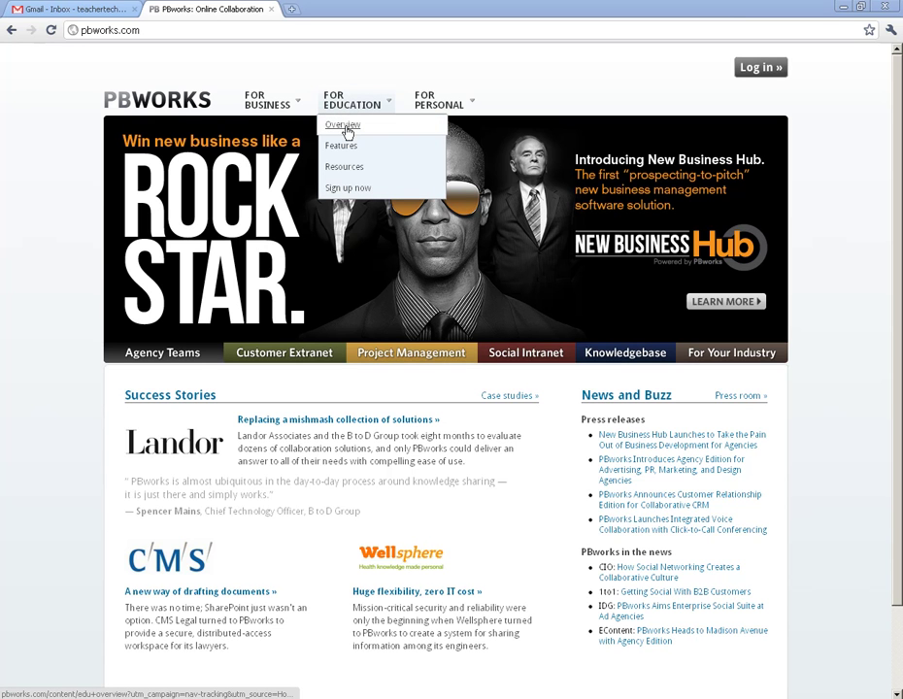
Load the 'Using PBworks in Education' overview page and read the classroom quote.
click(345, 127)
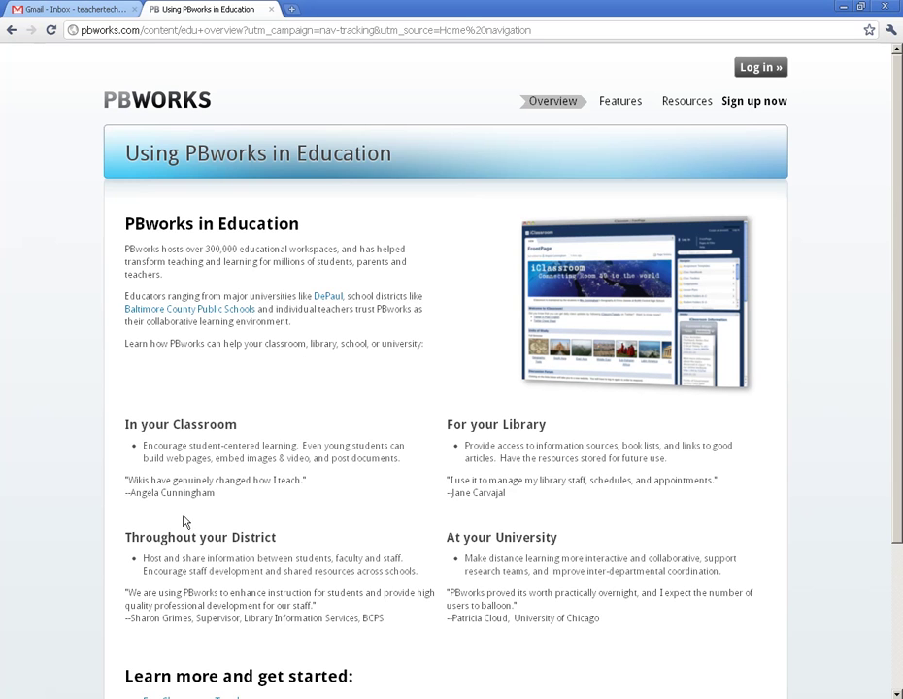
drag(216, 493, 131, 493)
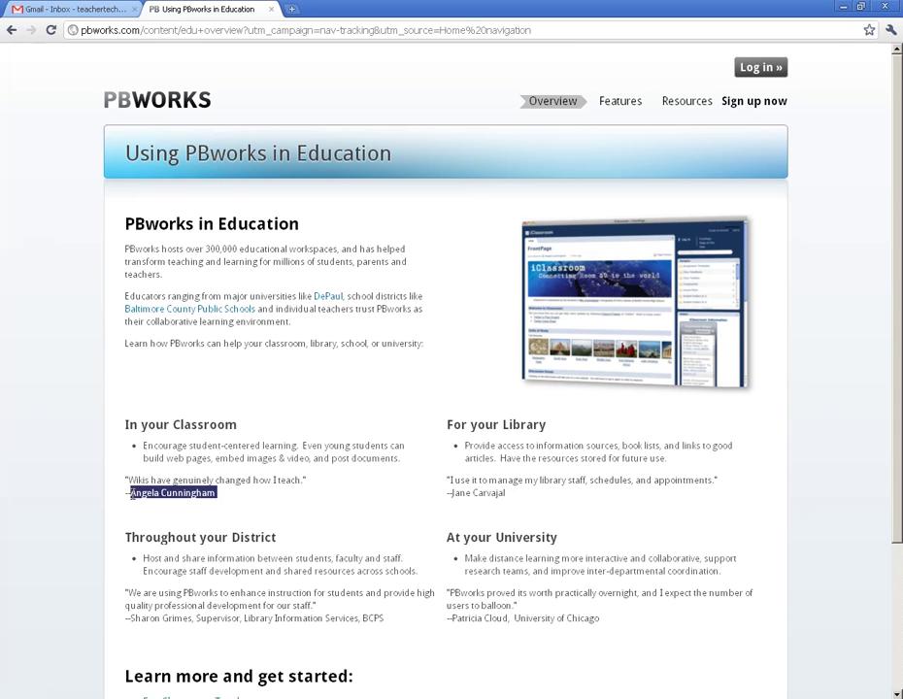
click(219, 502)
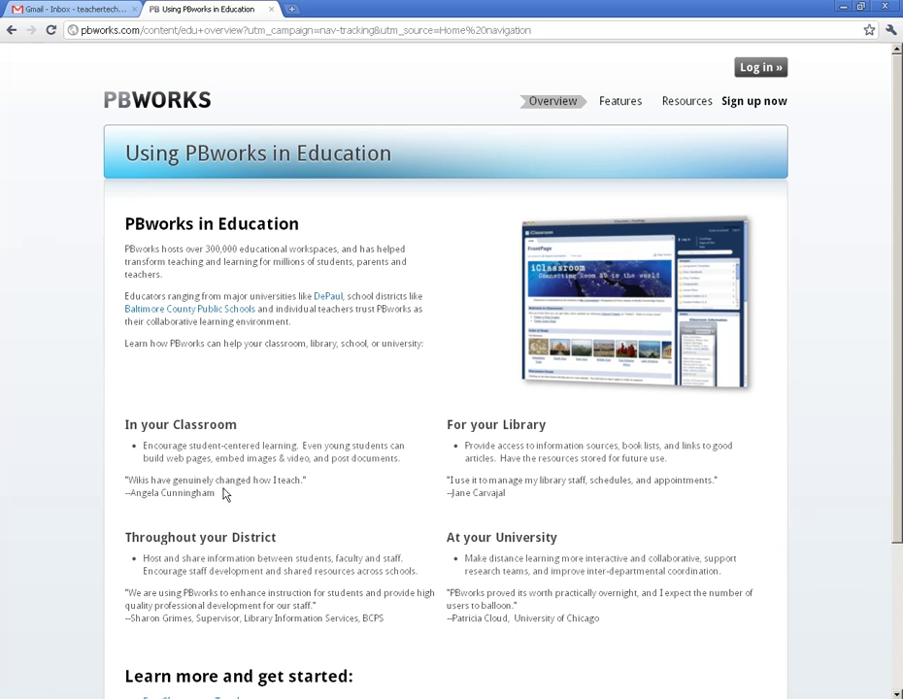
Browse the education Features and Resources pages, then reach the academic Sign up plan comparison.
click(617, 102)
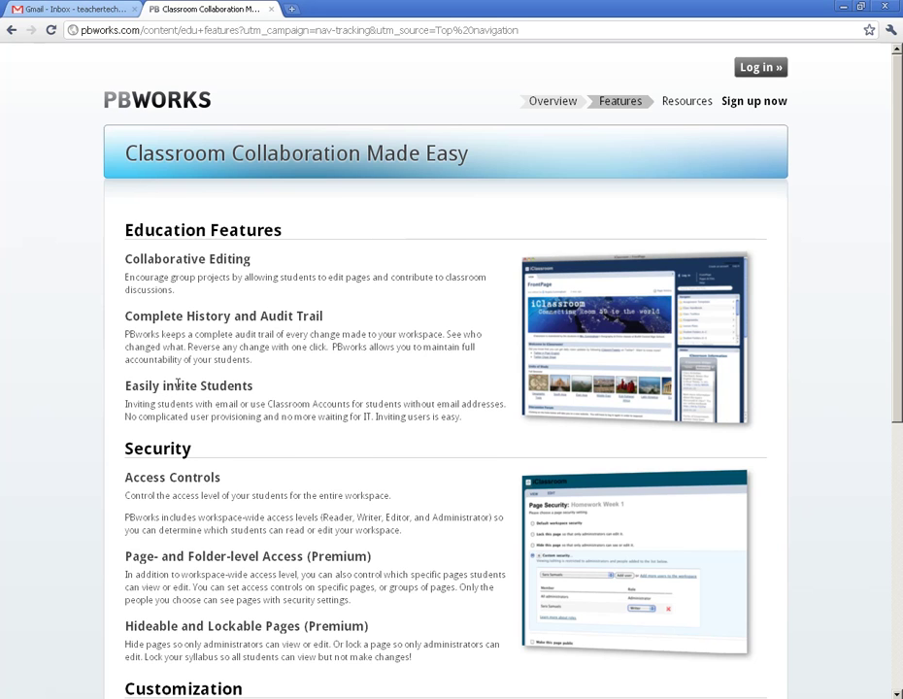
scroll(233, 388, down, 3)
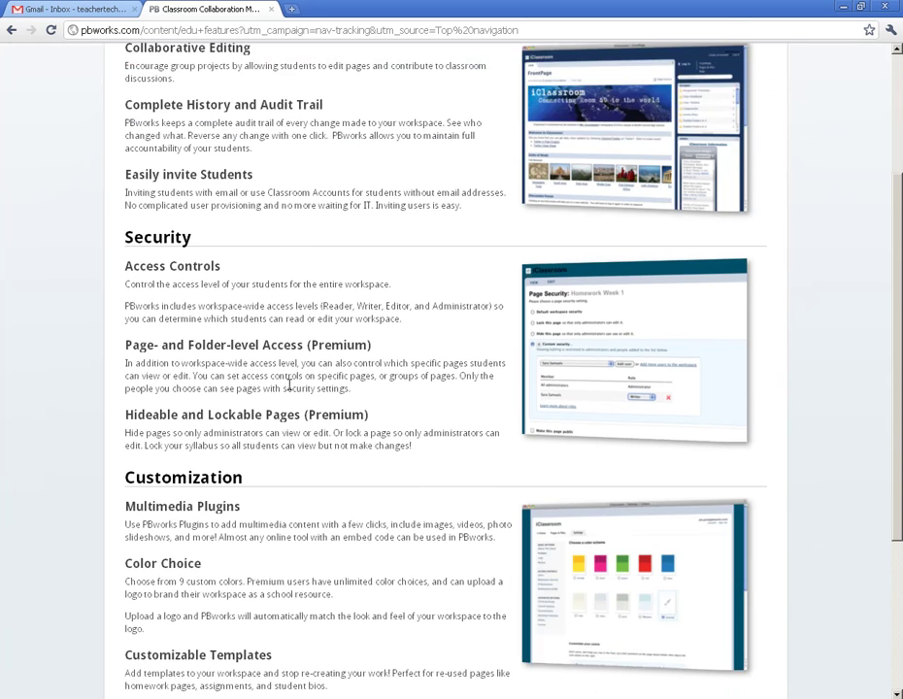
scroll(290, 392, down, 2)
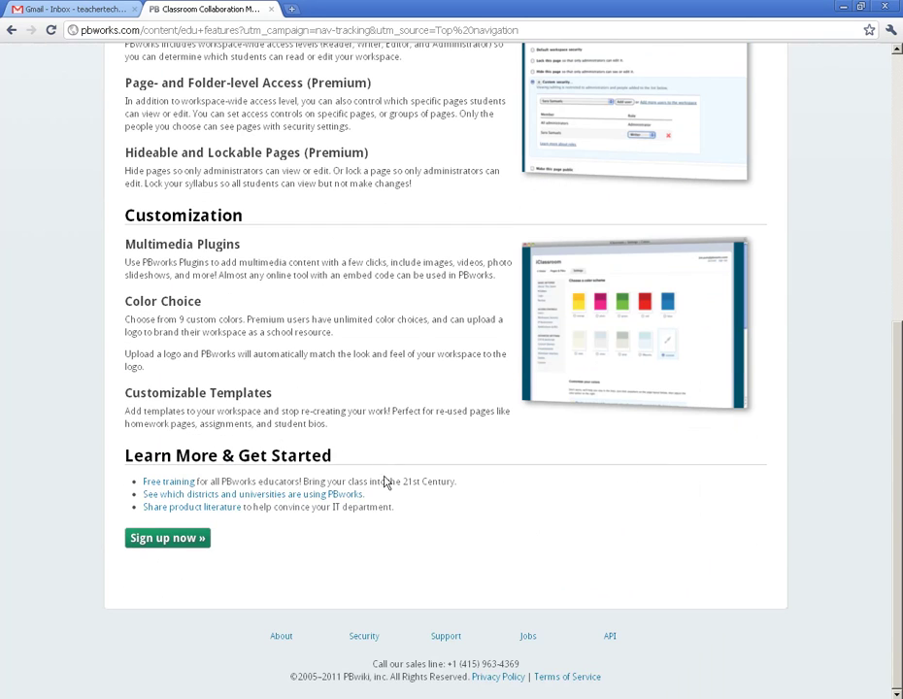
scroll(398, 470, up, 5)
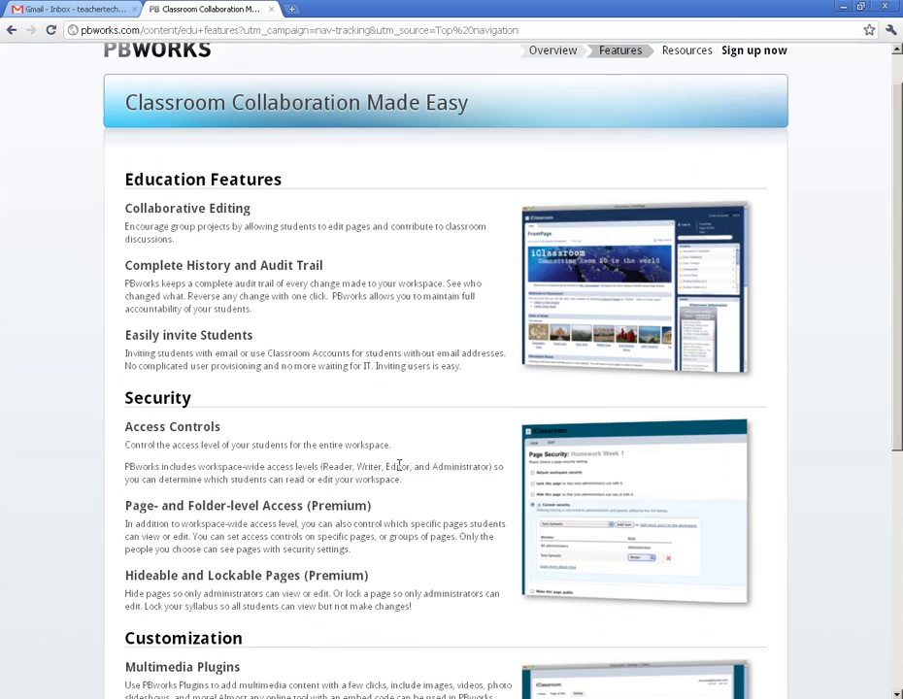
click(687, 109)
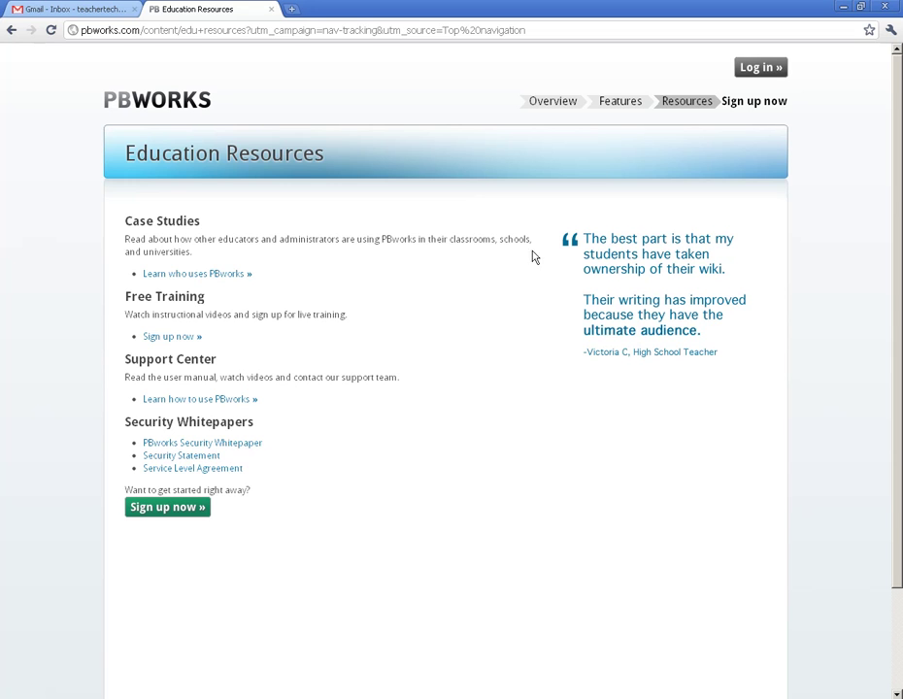
click(757, 102)
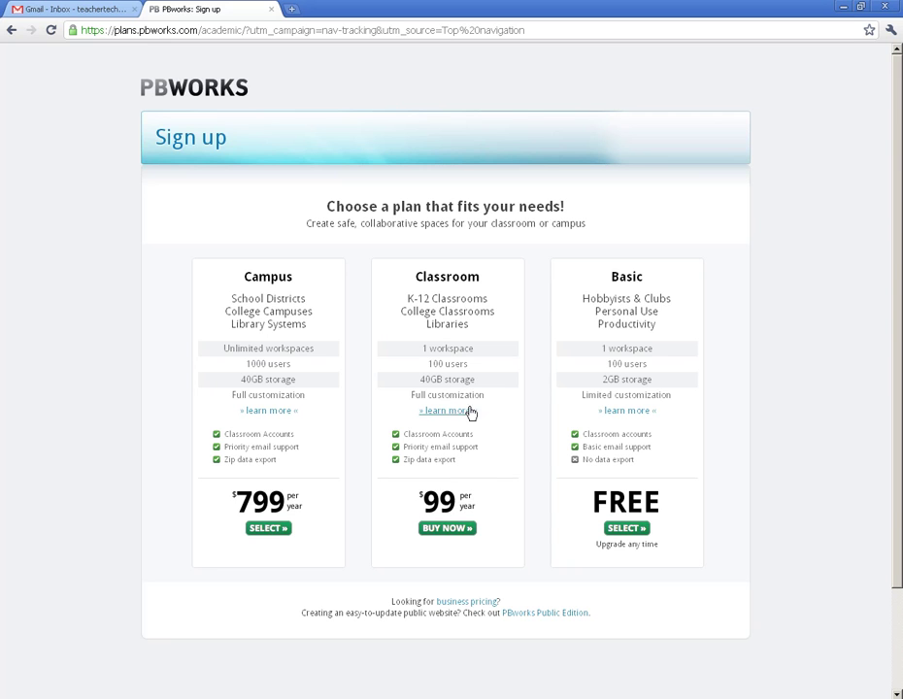
Pick the free Basic plan, enter the teachertechvids workspace address, and confirm non-commercial use.
click(629, 530)
click(508, 235)
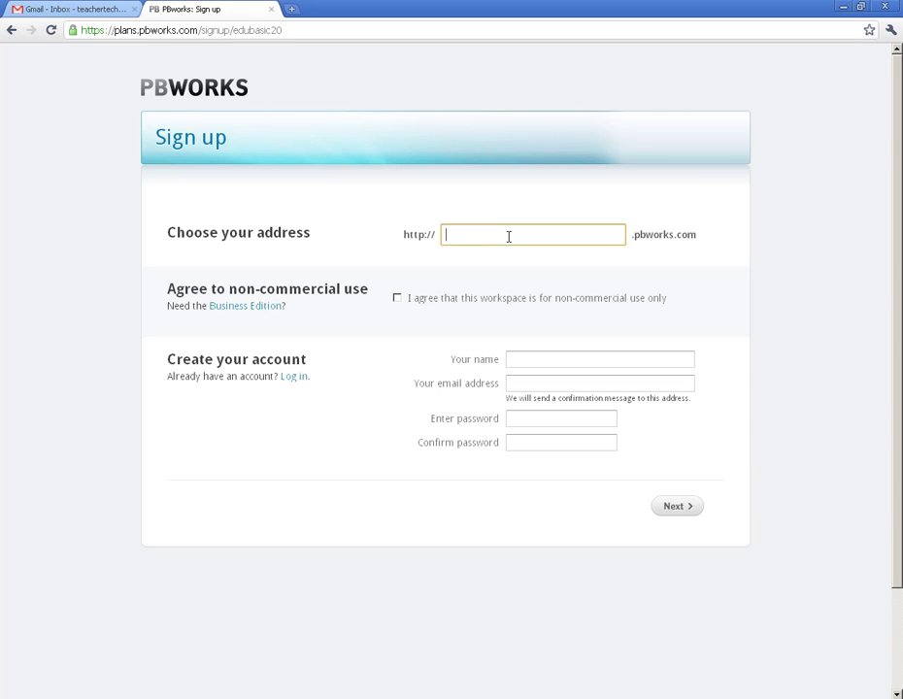
text(teachertechvids)
click(397, 298)
Fill in your name, email and password twice, submit, and decline saving the password.
click(548, 360)
text(Steve Johnson)
key(Tab)
text(teacher)
key(Down)
key(Tab)
text(******)
key(Tab)
text(****)
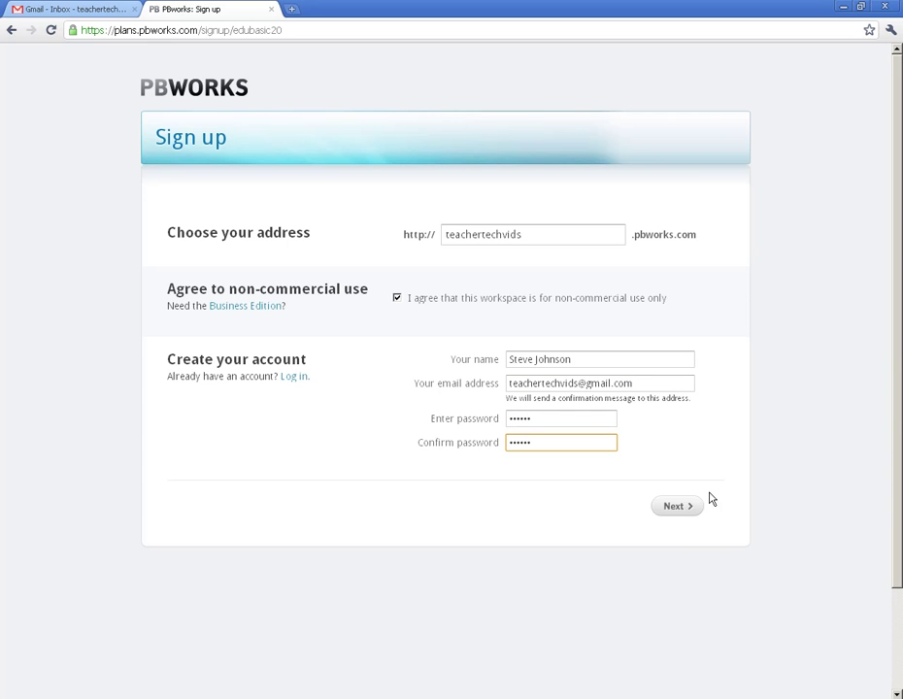
click(676, 514)
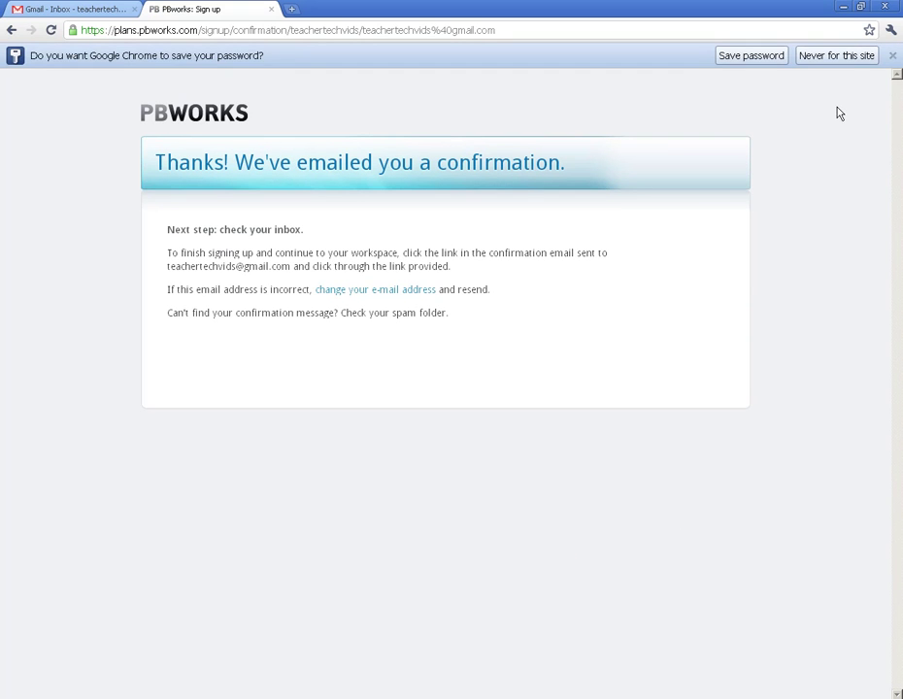
click(761, 57)
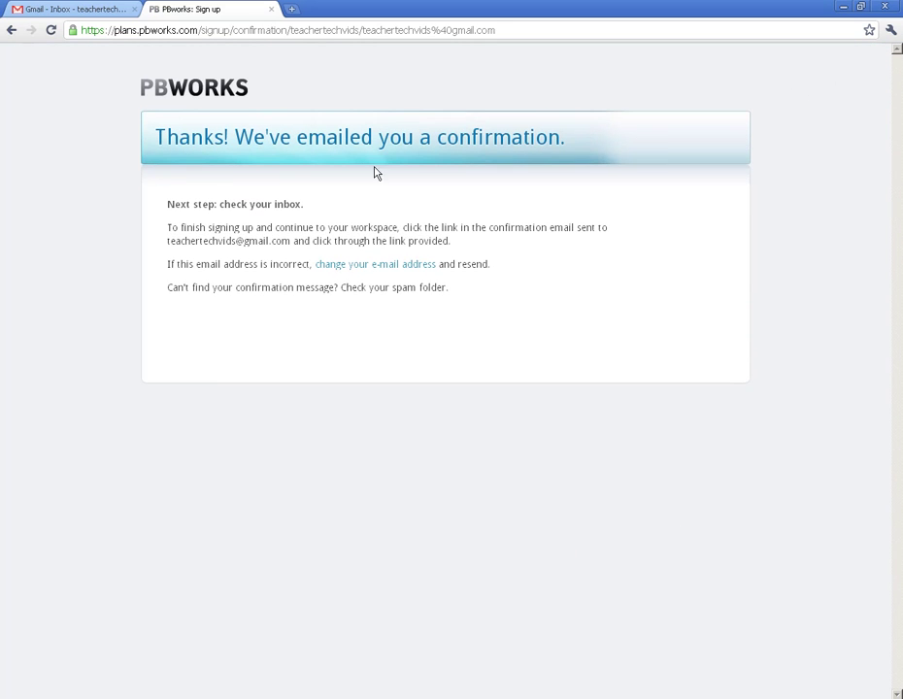
Refresh the Gmail inbox until the PBworks email arrives, then follow its activation link.
click(100, 12)
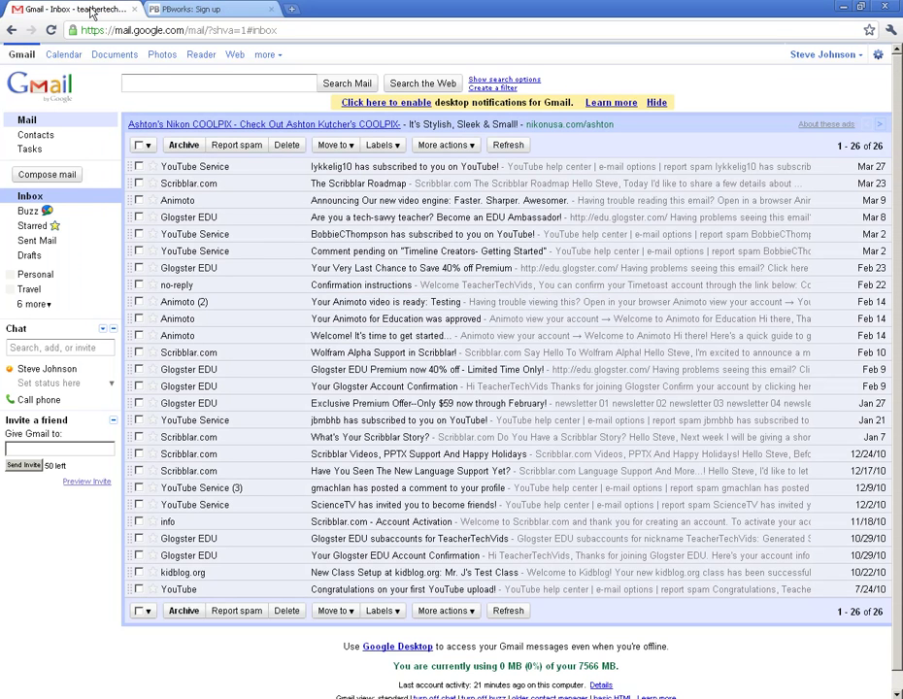
click(30, 198)
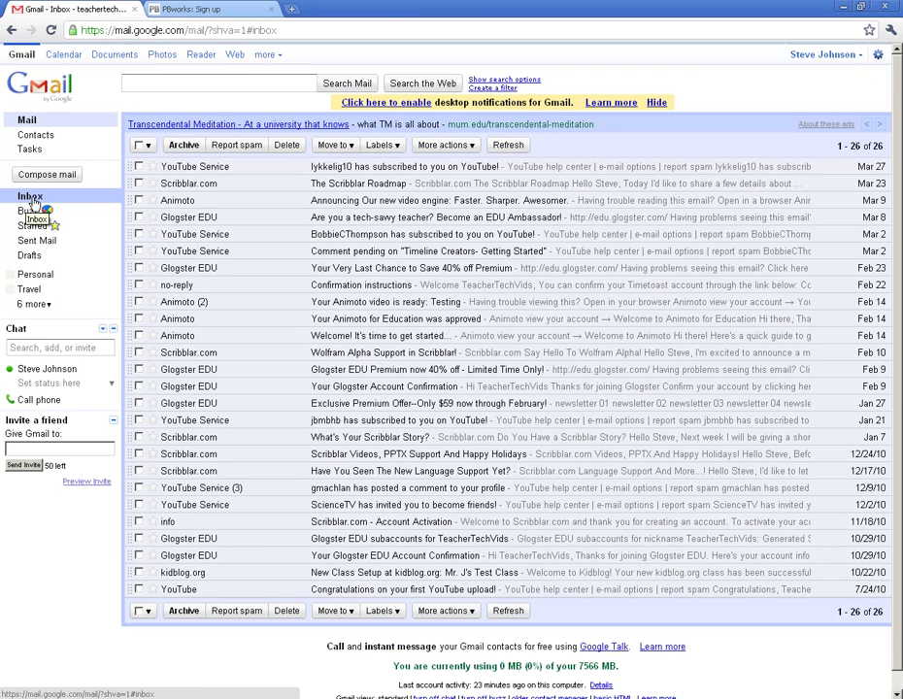
click(30, 199)
click(30, 199)
click(30, 199)
click(30, 199)
click(30, 199)
click(30, 199)
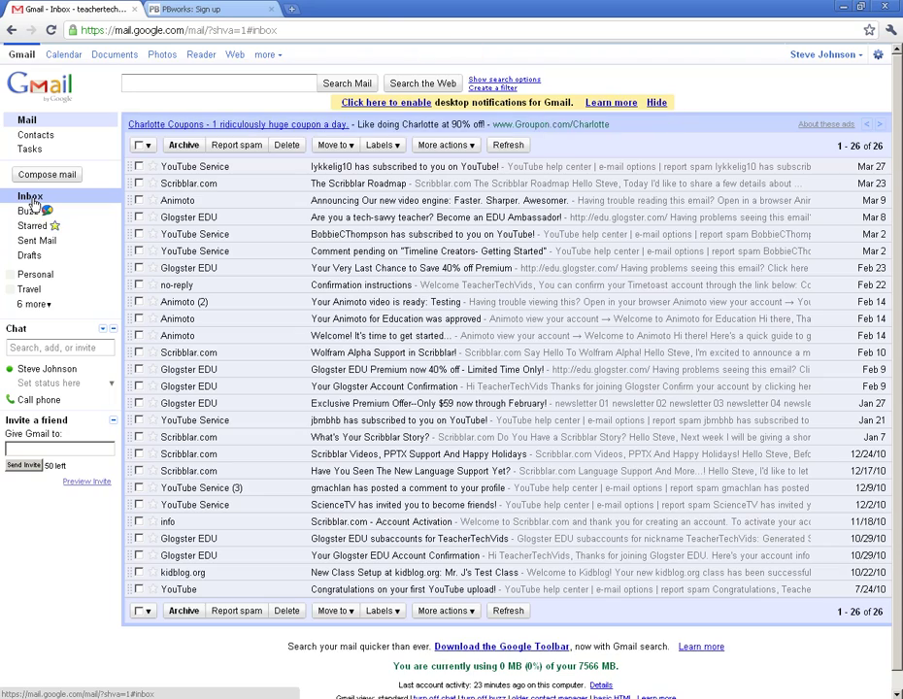
click(30, 199)
click(31, 199)
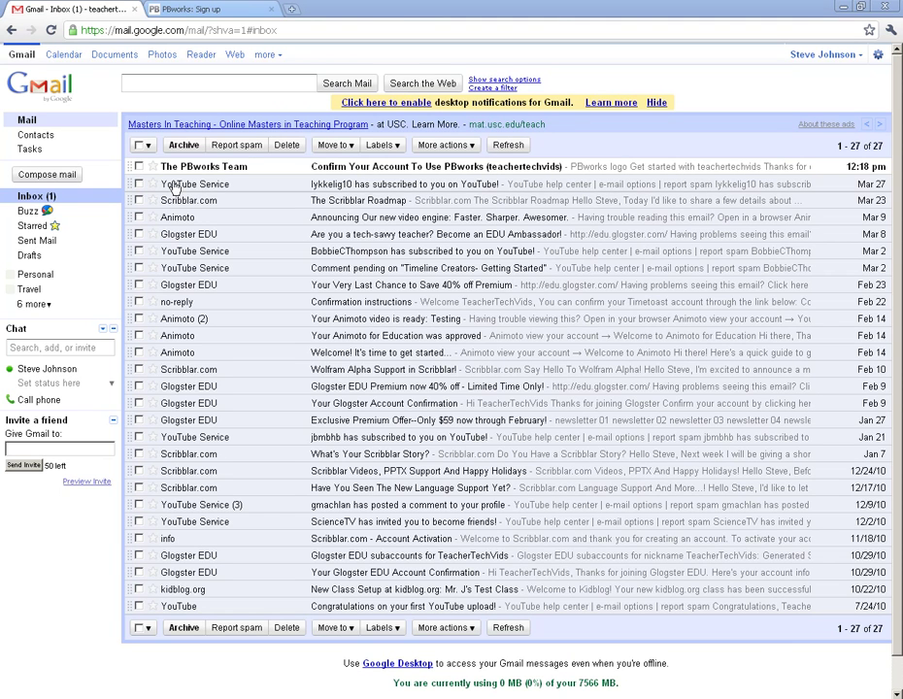
click(423, 171)
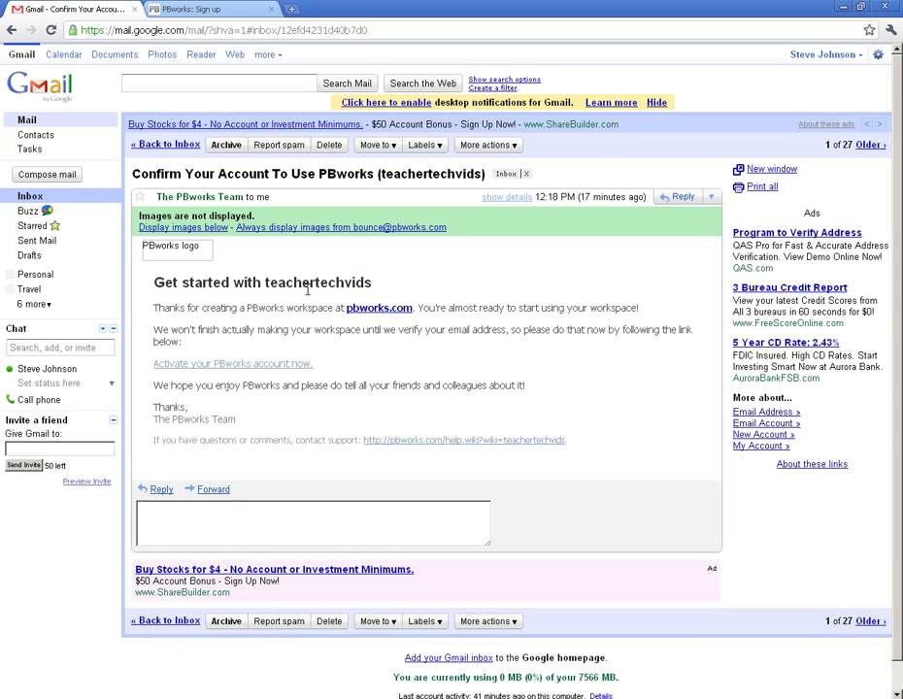
click(211, 373)
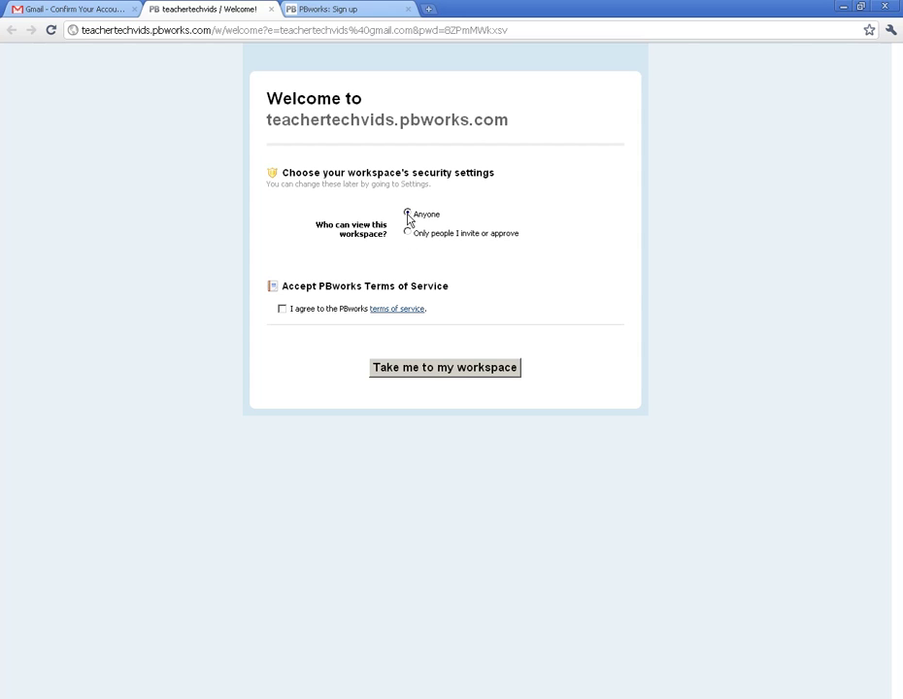
Leave viewing open to Anyone, accept the terms of service, and go to the workspace.
click(281, 309)
click(450, 373)
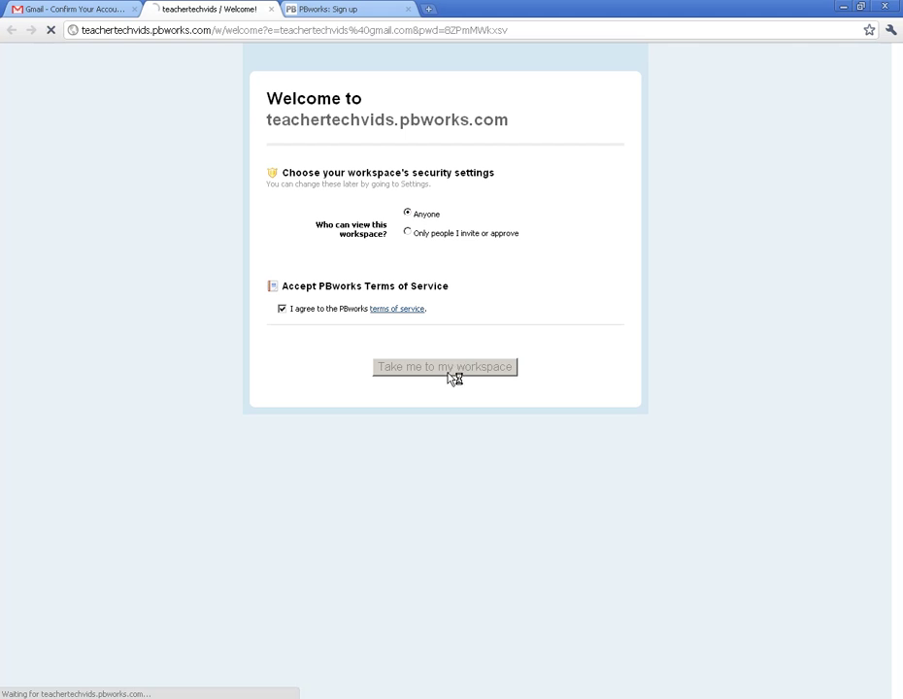